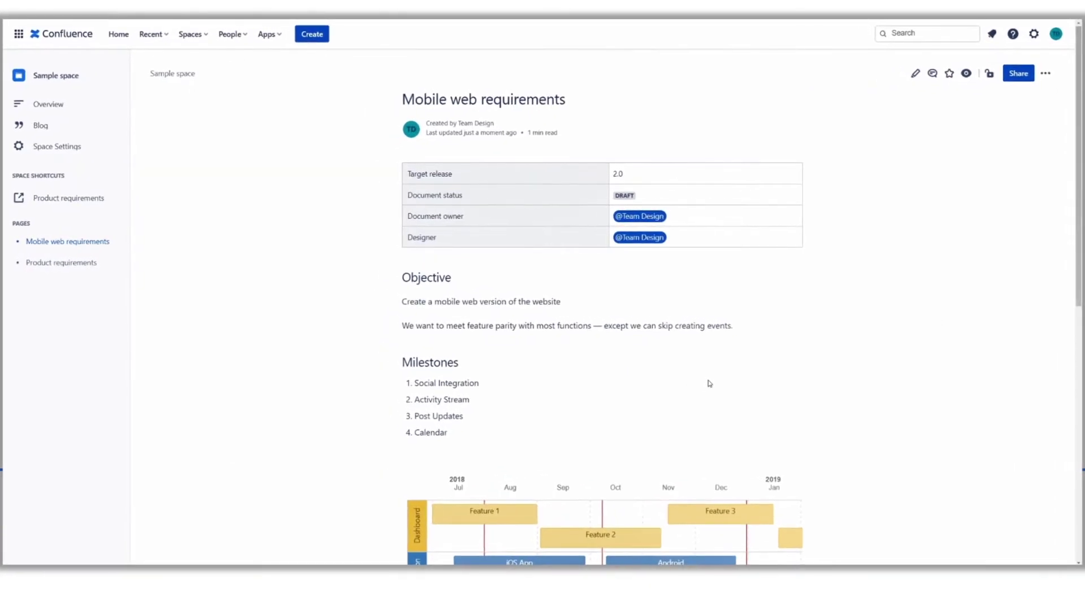
Step: Create a Jira story from the Confluence 'Calendar' milestone, adding a planning description
{"action": "double_click", "coordinate": [432, 433]}
{"action": "left_click", "coordinate": [467, 406]}
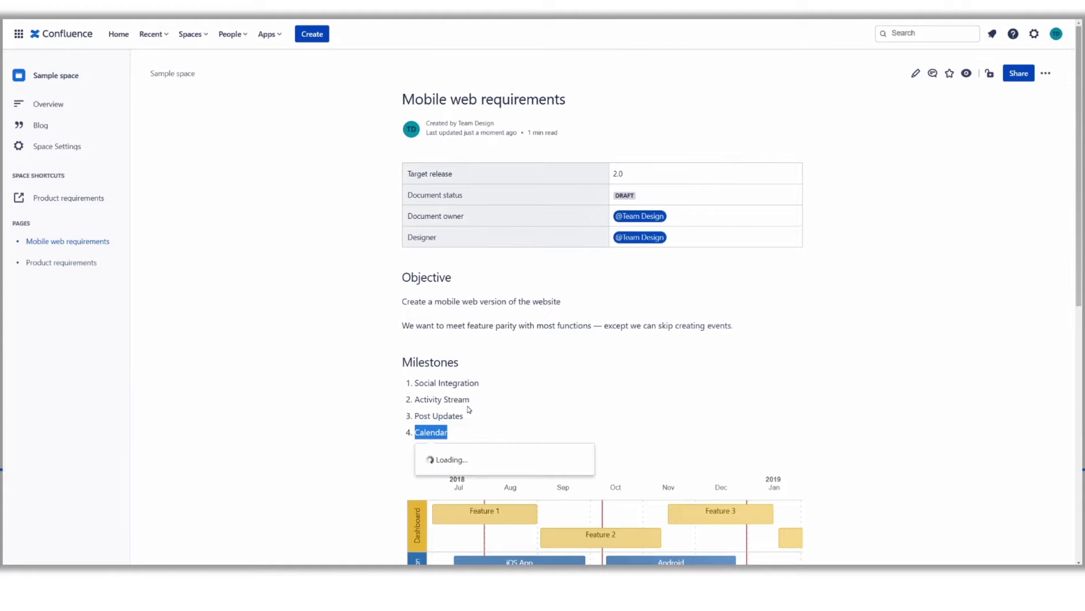
{"action": "left_click", "coordinate": [503, 370]}
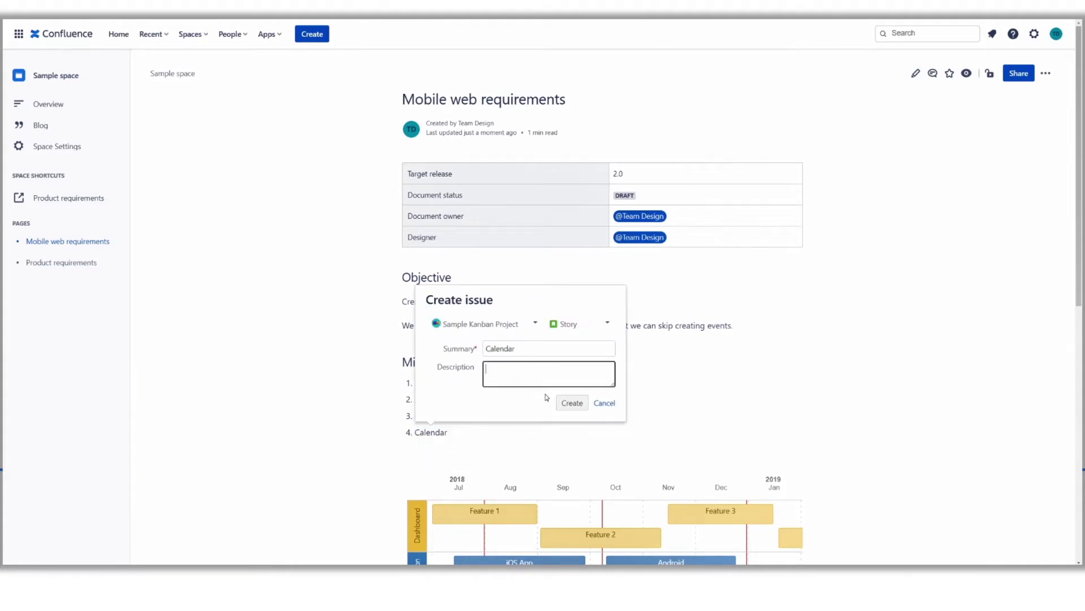
{"action": "type", "text": "A manager wants to view update in a calendar for planning"}
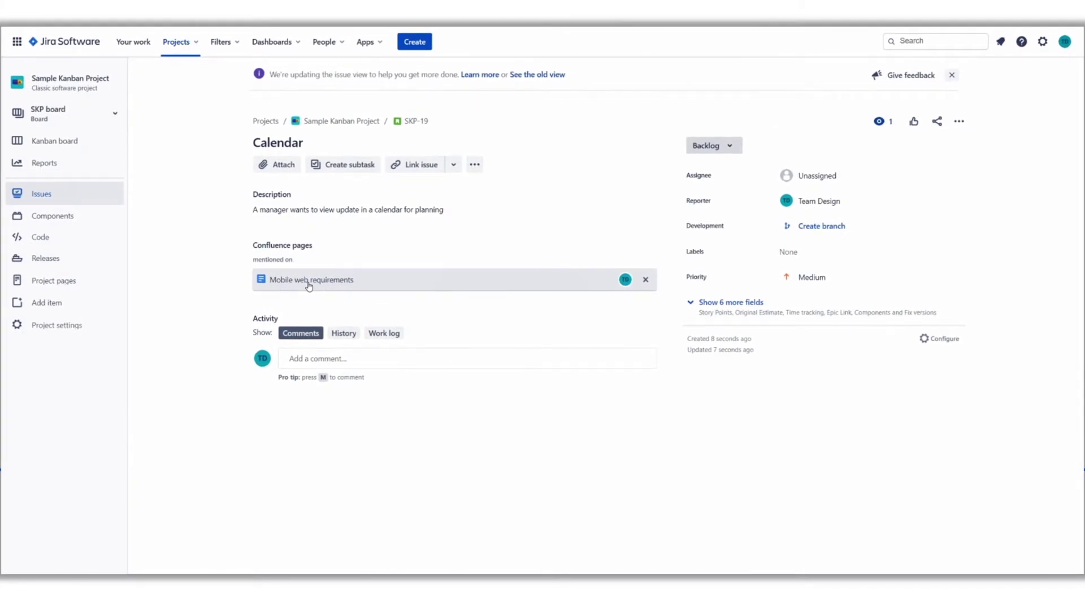
Step: Open the Confluence page that mentions the new SKP-19 Calendar story
{"action": "left_click", "coordinate": [310, 279]}
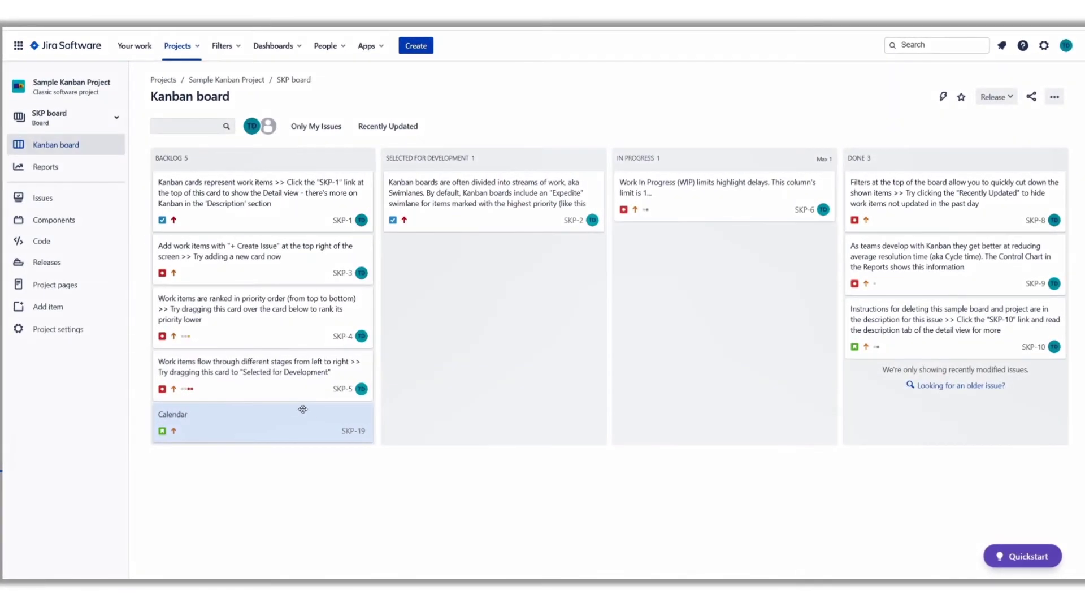
Step: Create the feature branch SKP-19-calendar from master for the Calendar story
{"action": "left_click", "coordinate": [199, 414]}
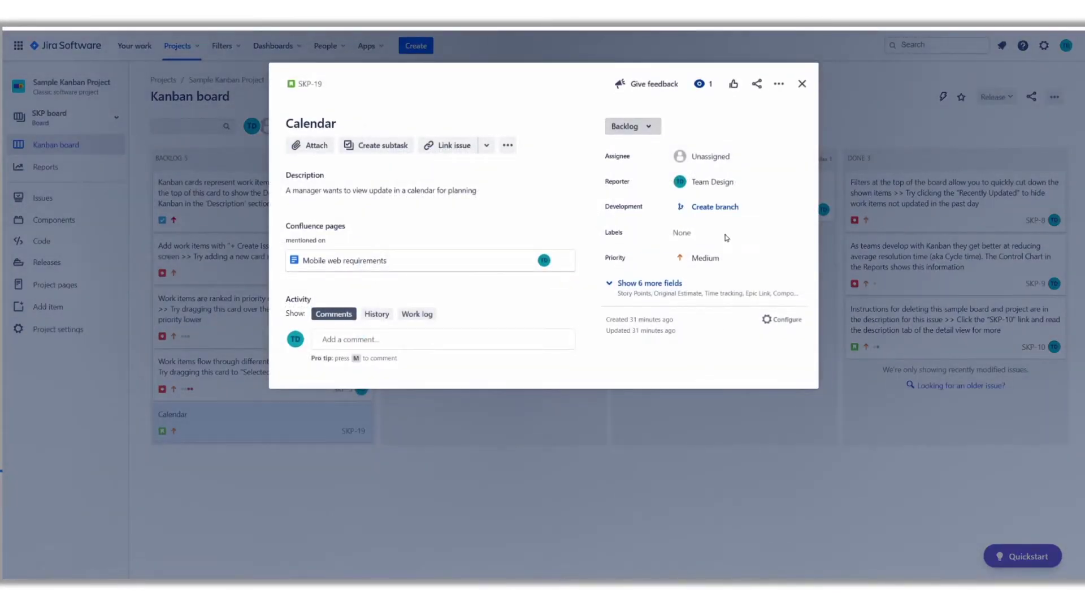
{"action": "left_click", "coordinate": [715, 206]}
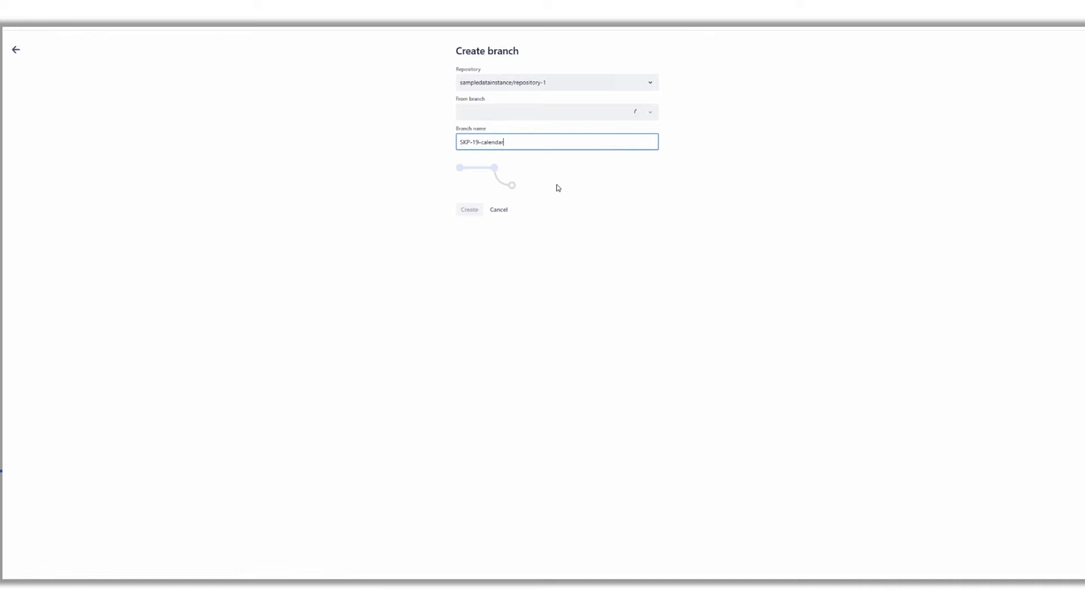
{"action": "left_click", "coordinate": [469, 240]}
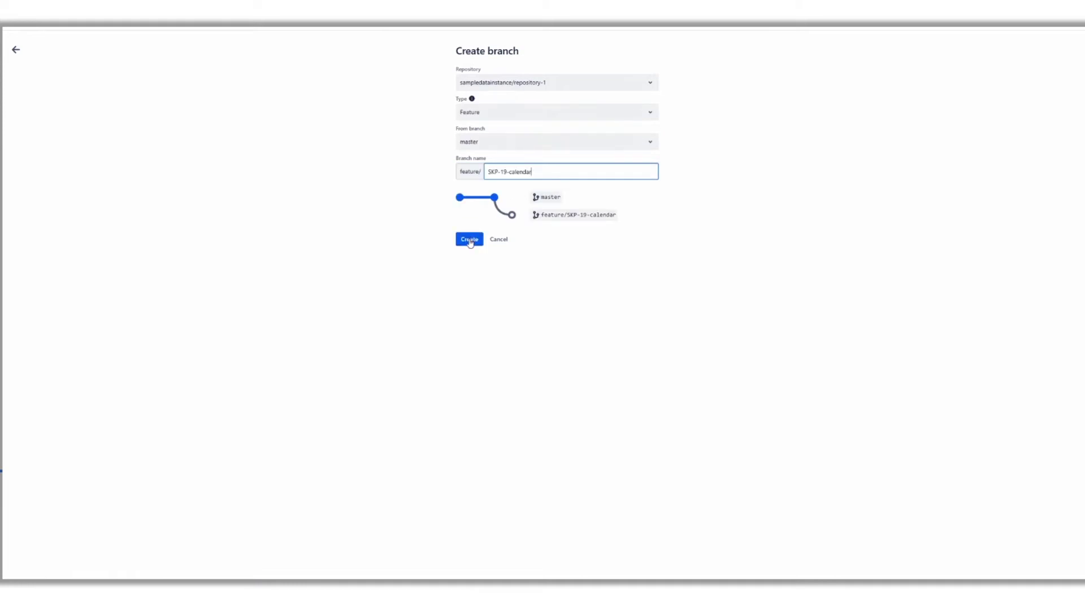
{"action": "left_click", "coordinate": [470, 240]}
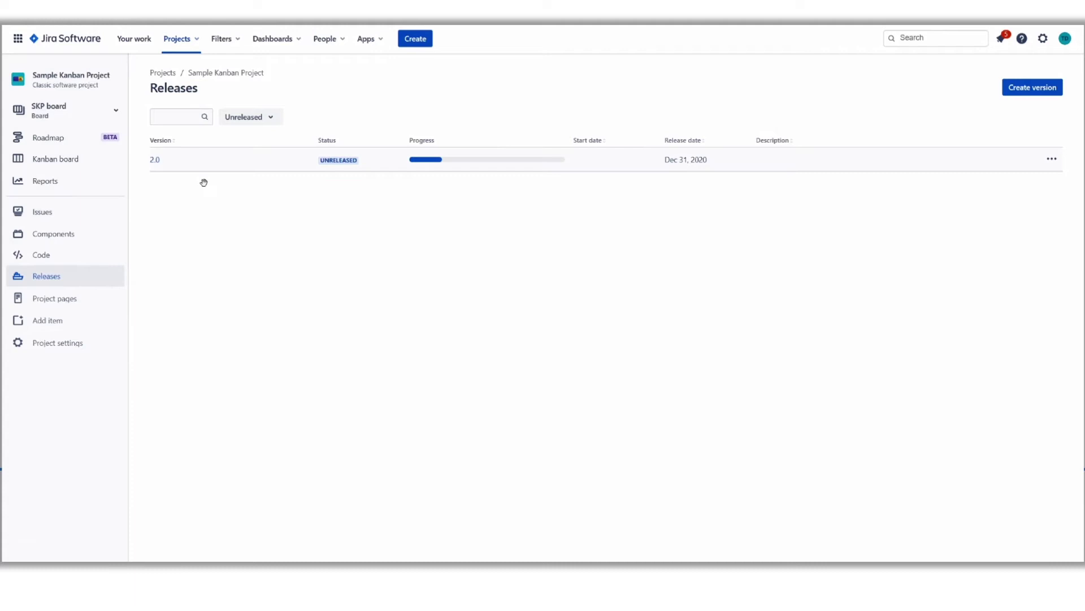
Step: Open version 2.0 in Releases and view its release notes
{"action": "left_click", "coordinate": [188, 170]}
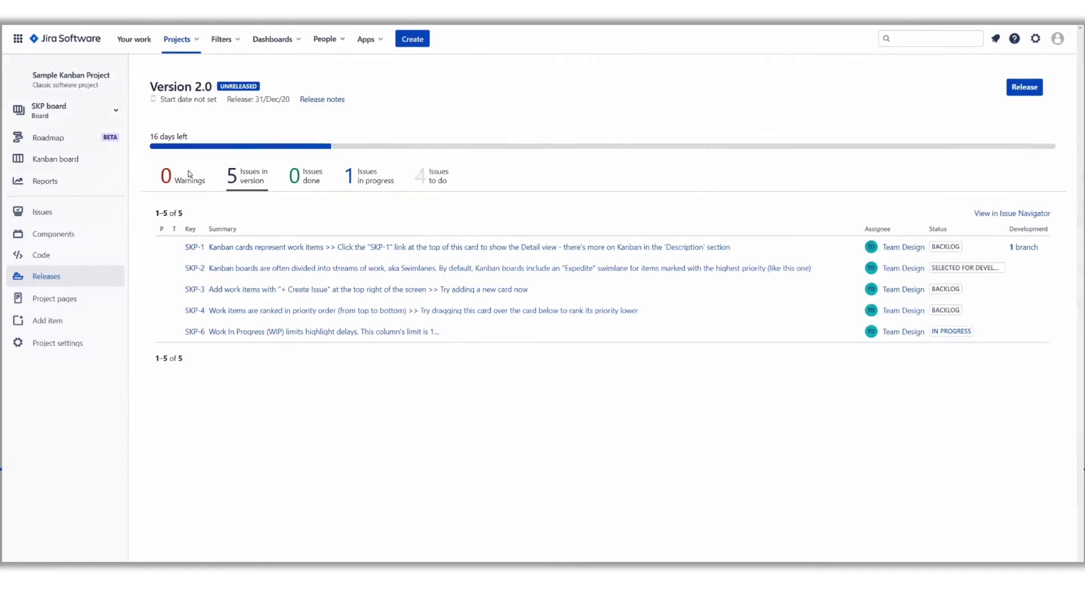
{"action": "left_click", "coordinate": [322, 98]}
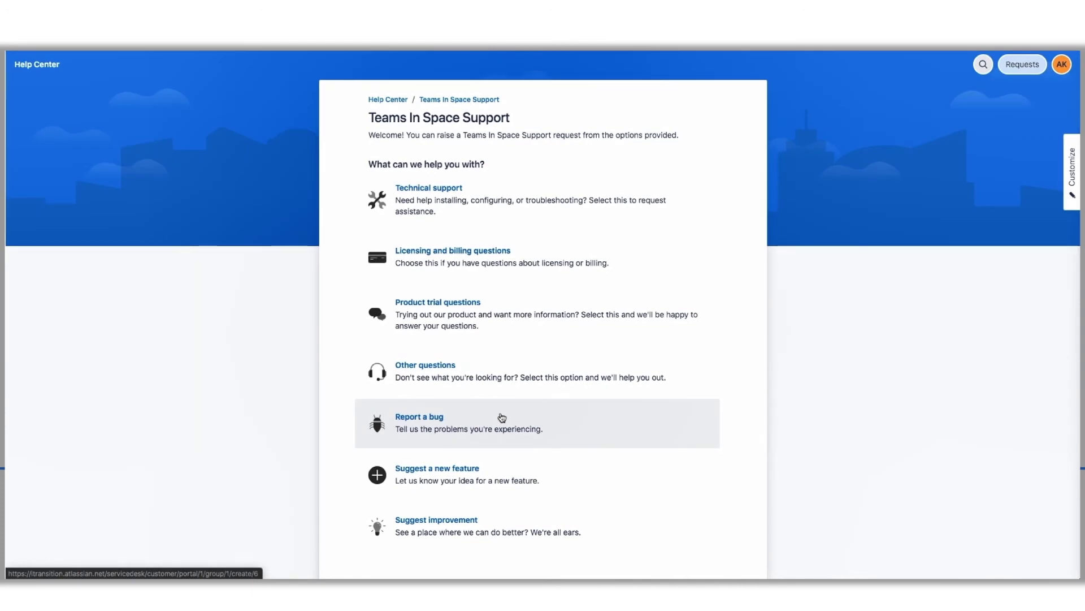
Step: Report the bug 'List of spaces not loading', marking the suggested article unhelpful
{"action": "left_click", "coordinate": [501, 418]}
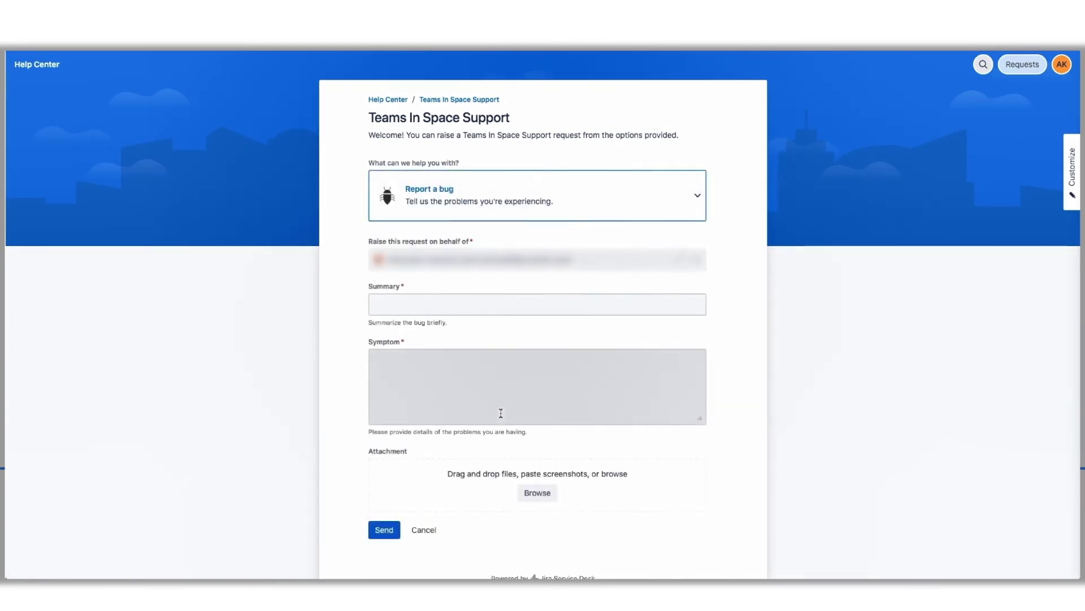
{"action": "left_click", "coordinate": [468, 305]}
{"action": "type", "text": "List"}
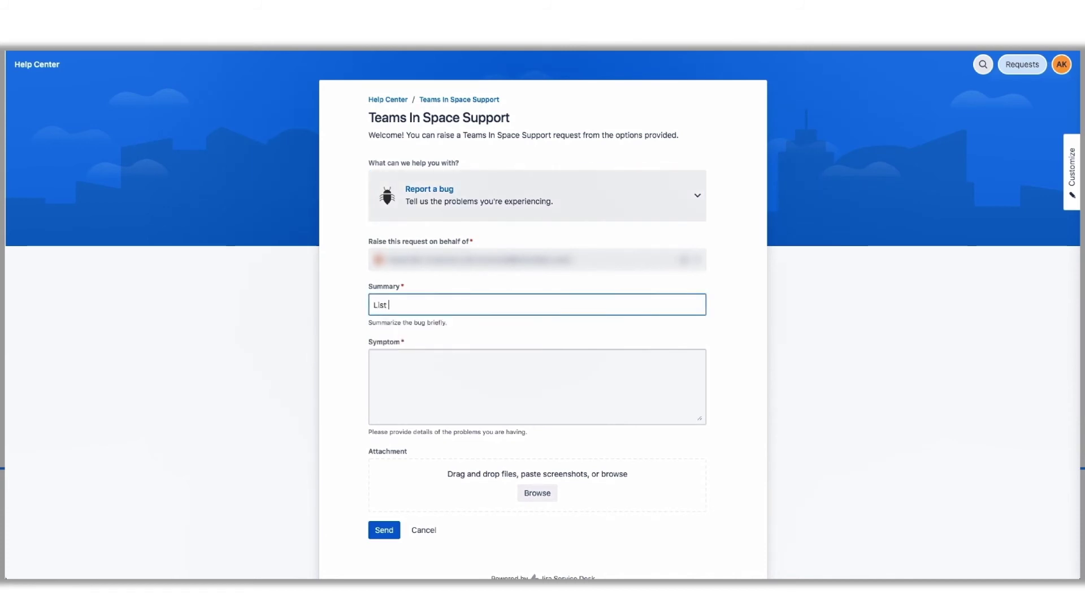
{"action": "type", "text": "f spaces"}
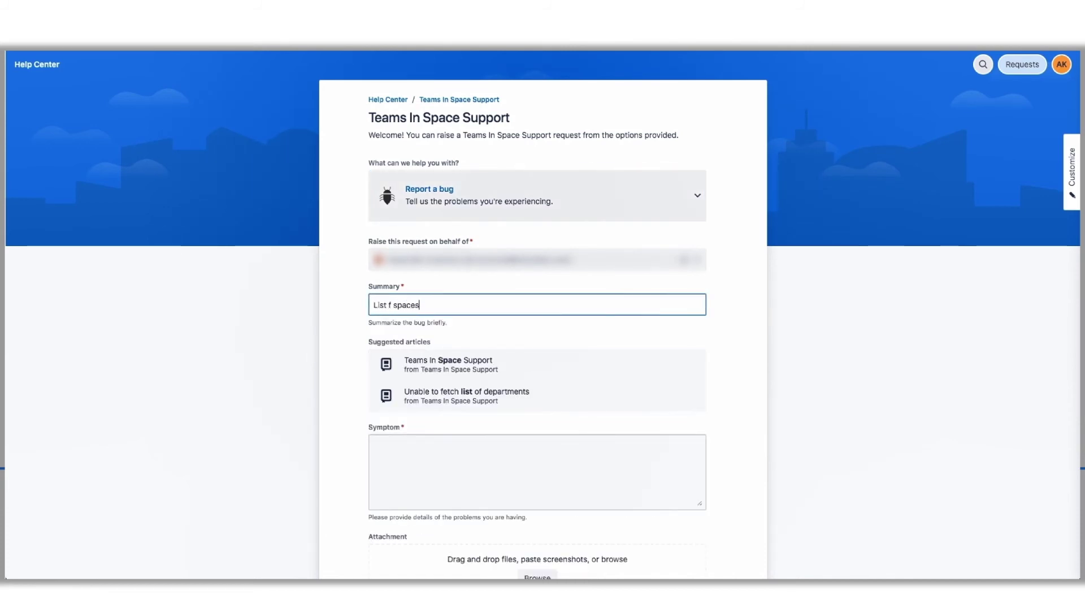
{"action": "type", "text": " not loading"}
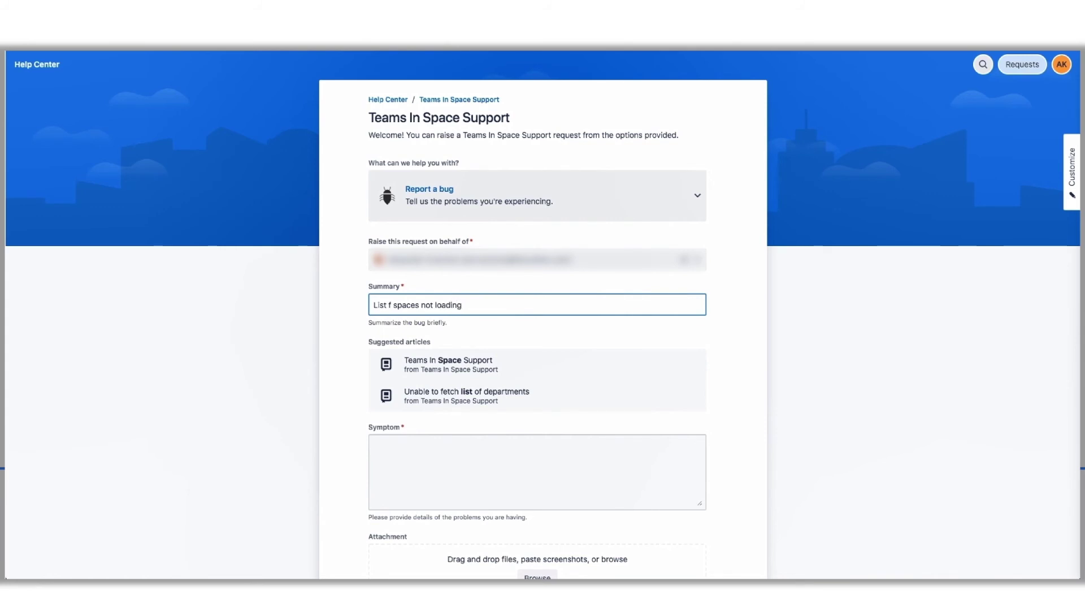
{"action": "type", "text": "o"}
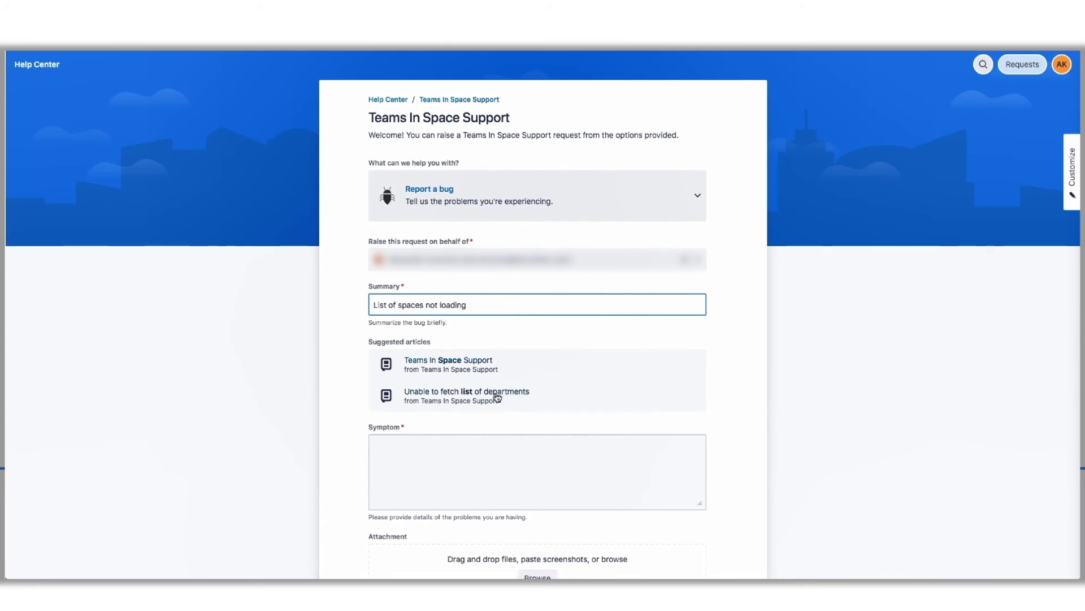
{"action": "left_click", "coordinate": [496, 395]}
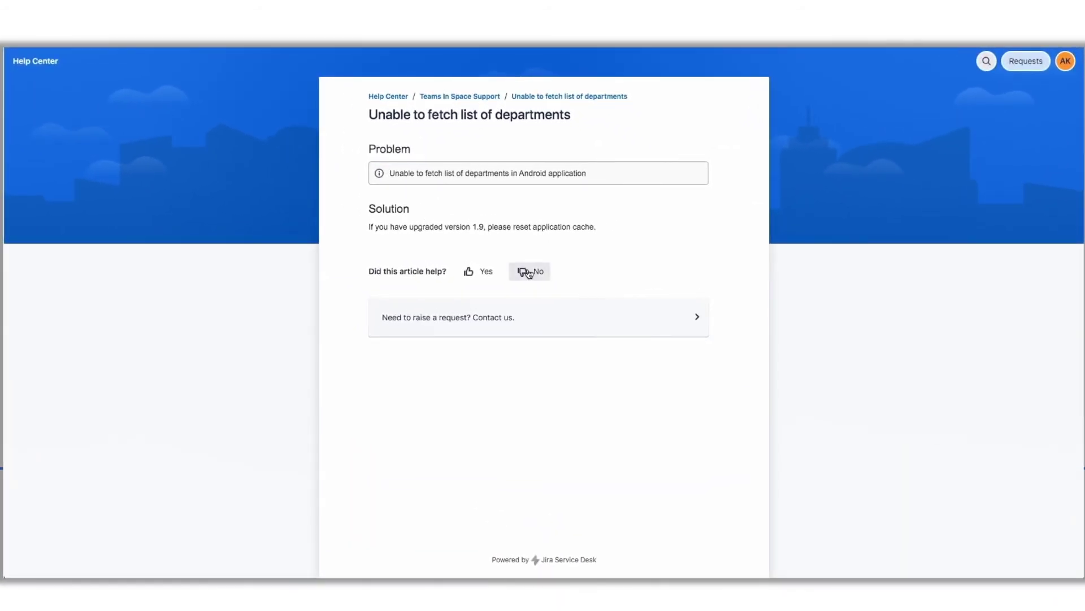
{"action": "left_click", "coordinate": [528, 273]}
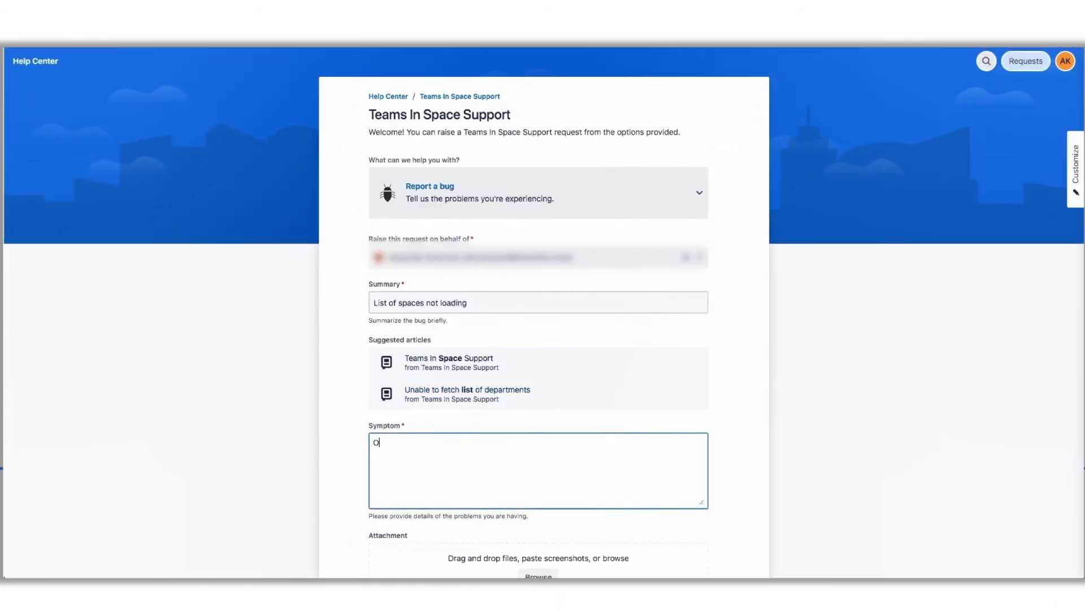
{"action": "type", "text": "n Android version 1.9 list"}
{"action": "type", "text": " of spaces is not loading"}
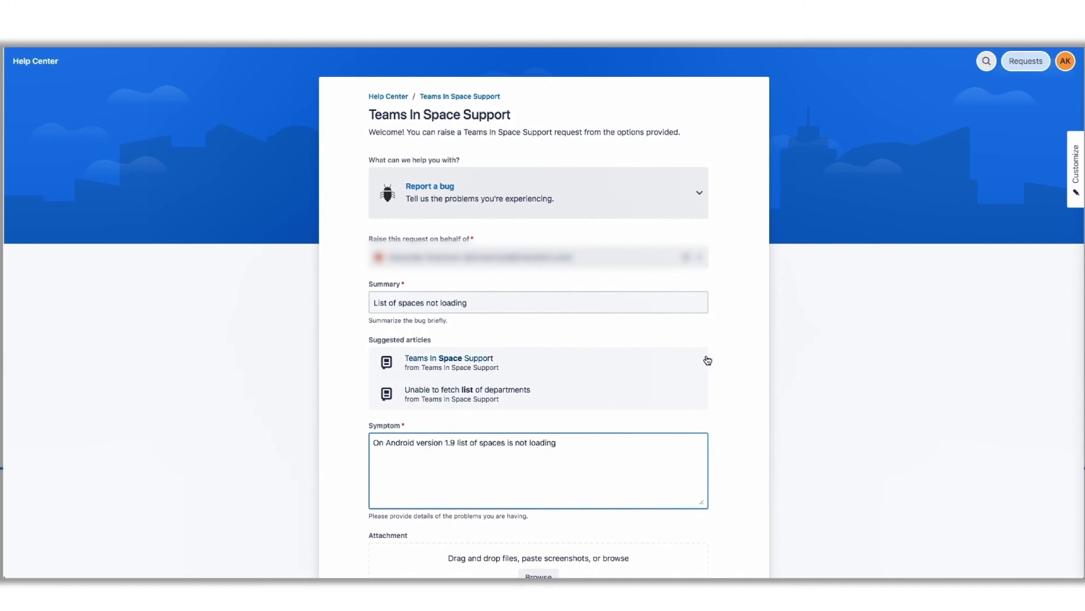
{"action": "scroll", "coordinate": [713, 360], "scroll_direction": "down", "scroll_amount": 3}
{"action": "left_click", "coordinate": [383, 511]}
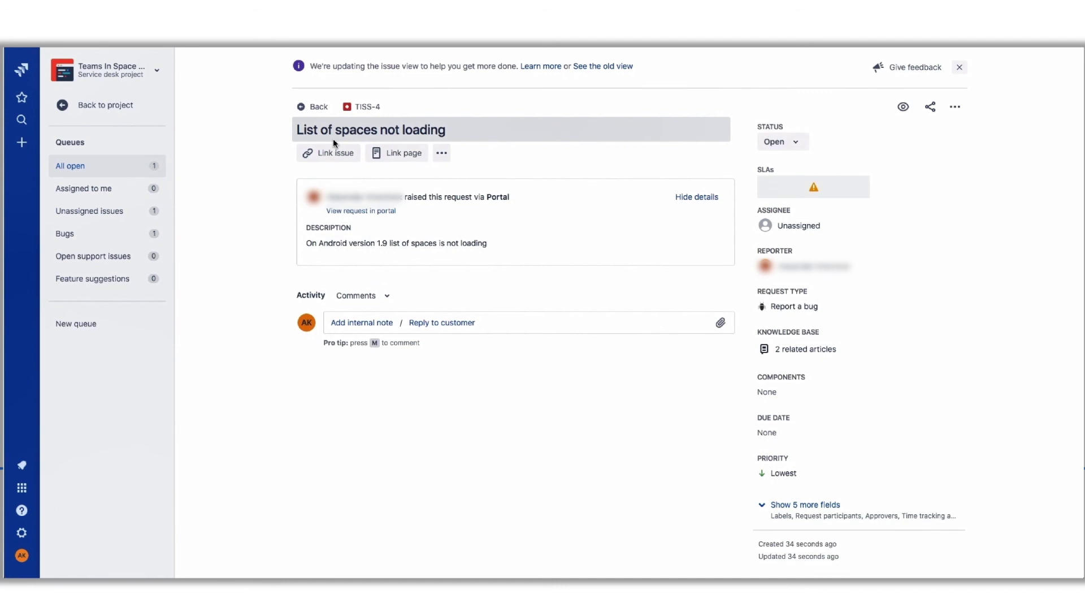
Step: Create a linked bug for TISS-4 in the Teams In Space (TIS) project
{"action": "left_click", "coordinate": [329, 152]}
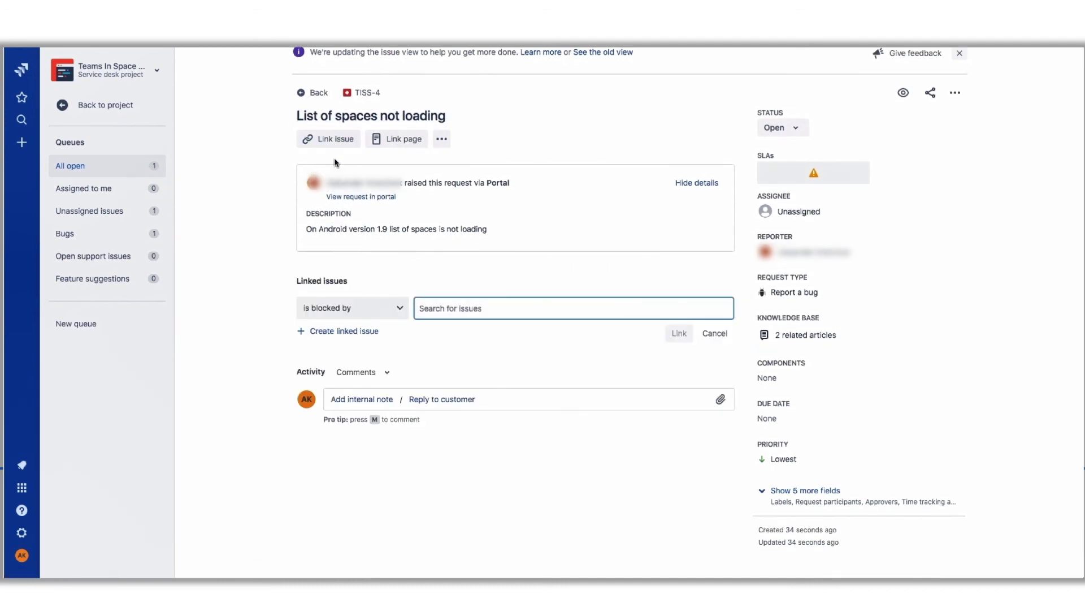
{"action": "left_click", "coordinate": [366, 334]}
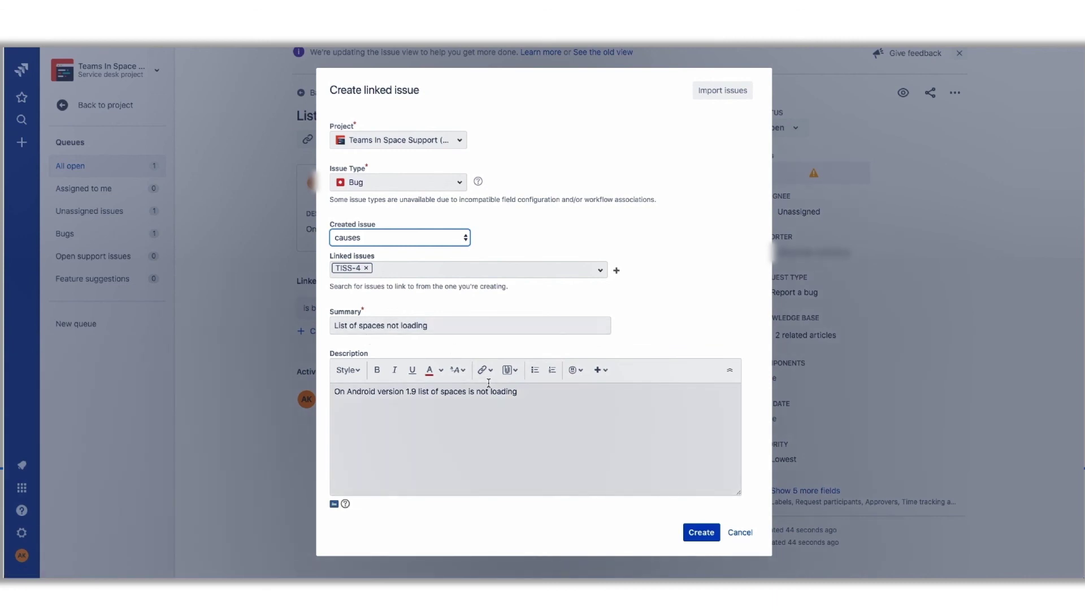
{"action": "left_click", "coordinate": [459, 140]}
{"action": "left_click", "coordinate": [386, 190]}
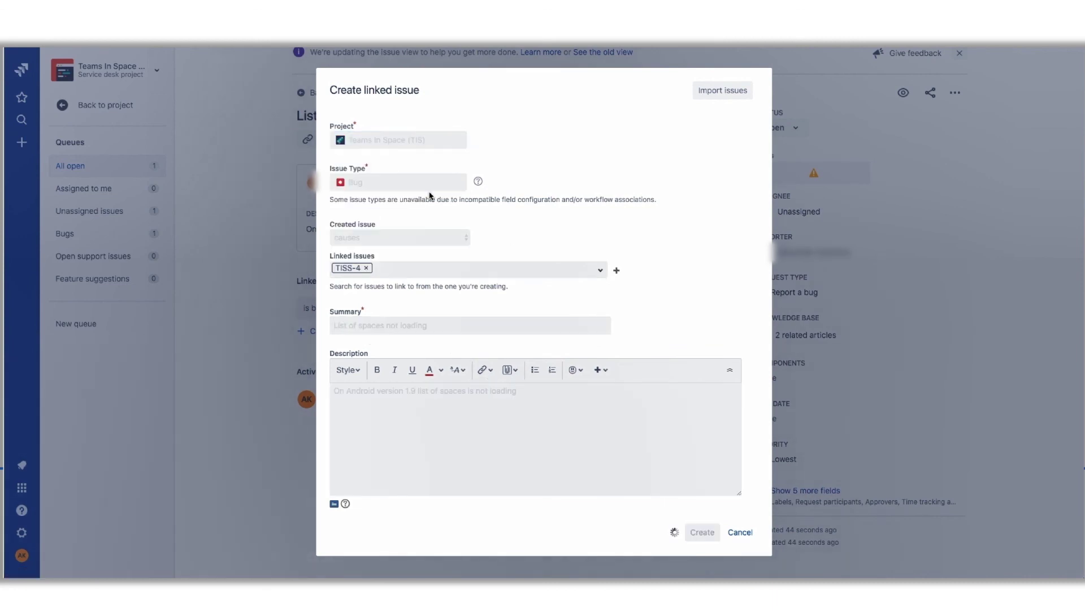
{"action": "left_click", "coordinate": [702, 532]}
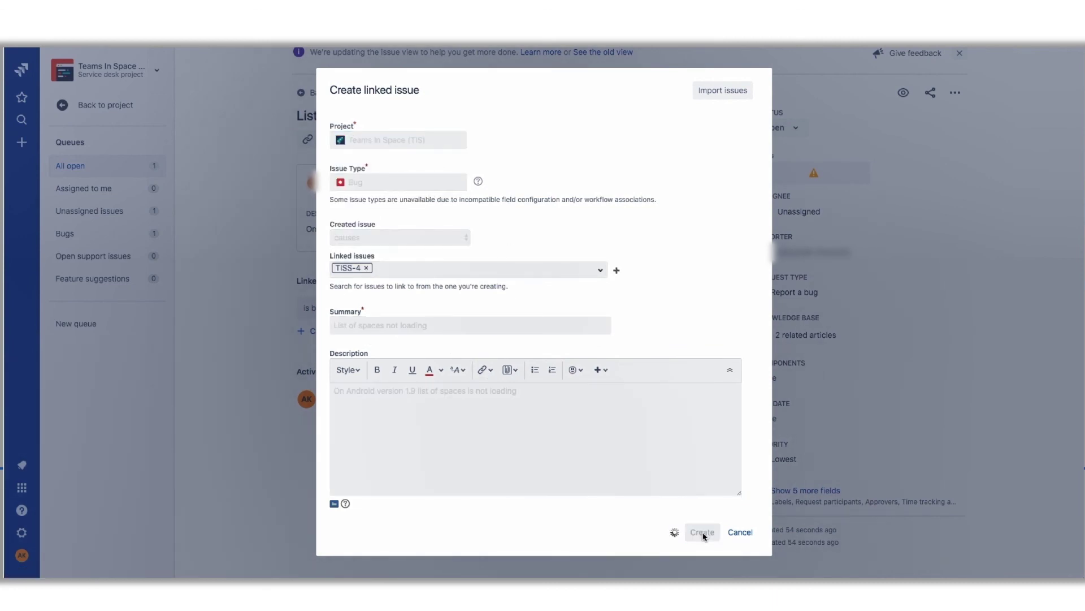